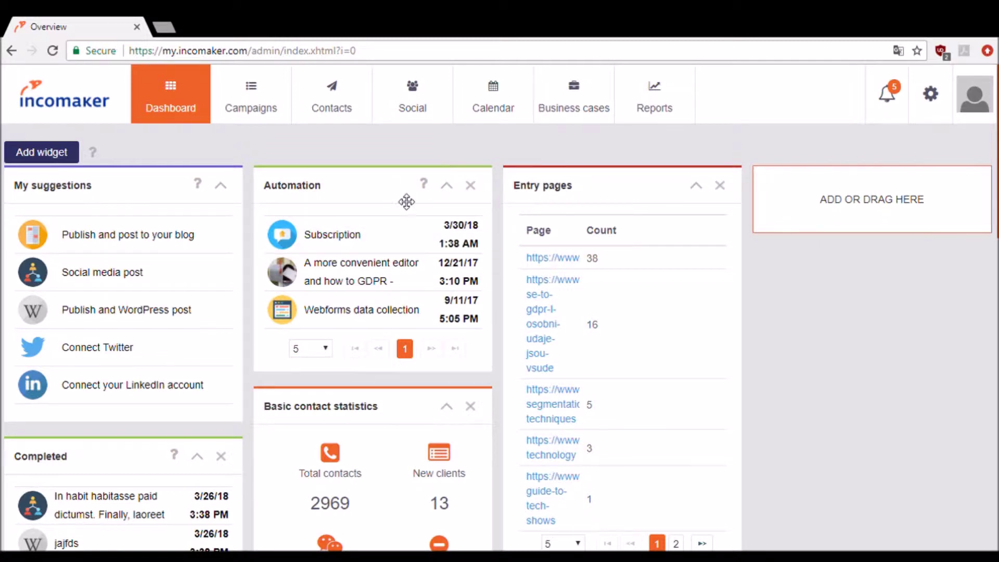
# - Add the Screen resolution / ratio widget below Automation on the dashboard, then go to Campaigns
pyautogui.moveTo(283, 232)
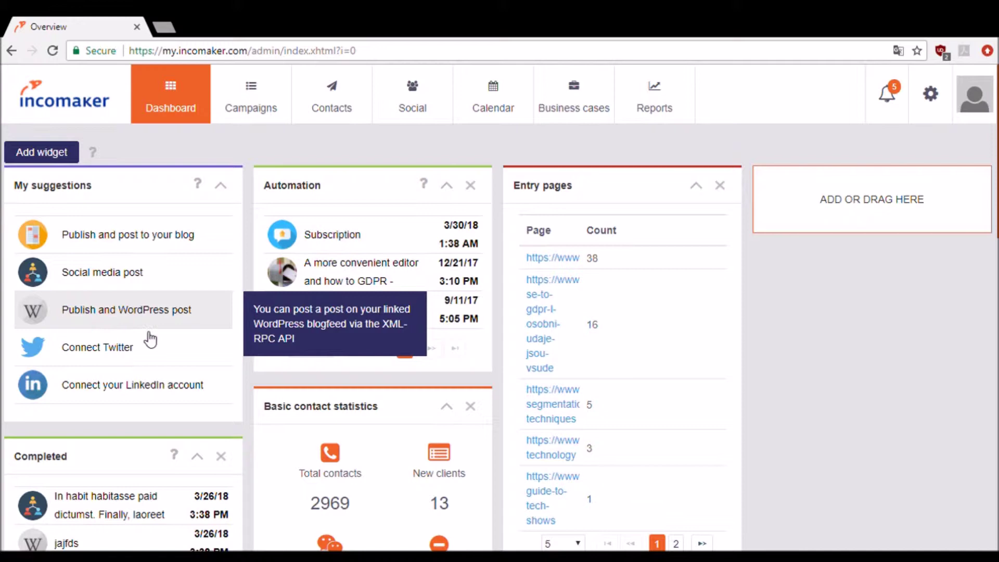
pyautogui.moveTo(135, 309)
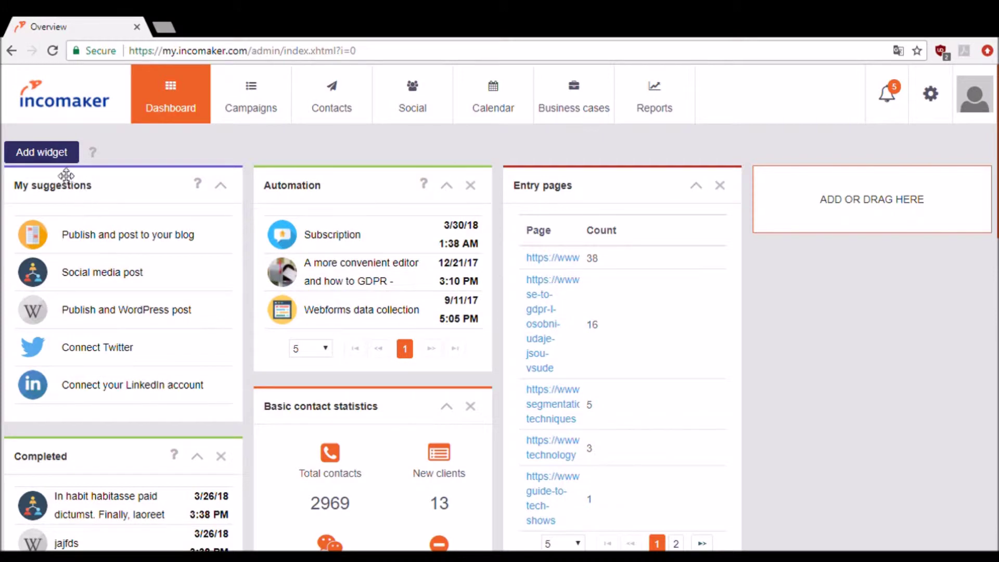
pyautogui.click(54, 156)
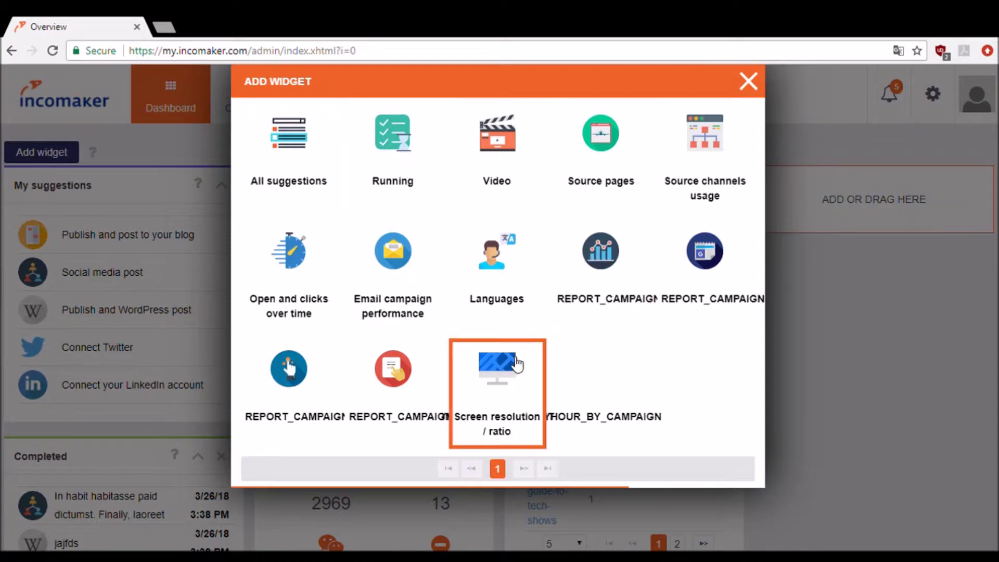
pyautogui.click(516, 366)
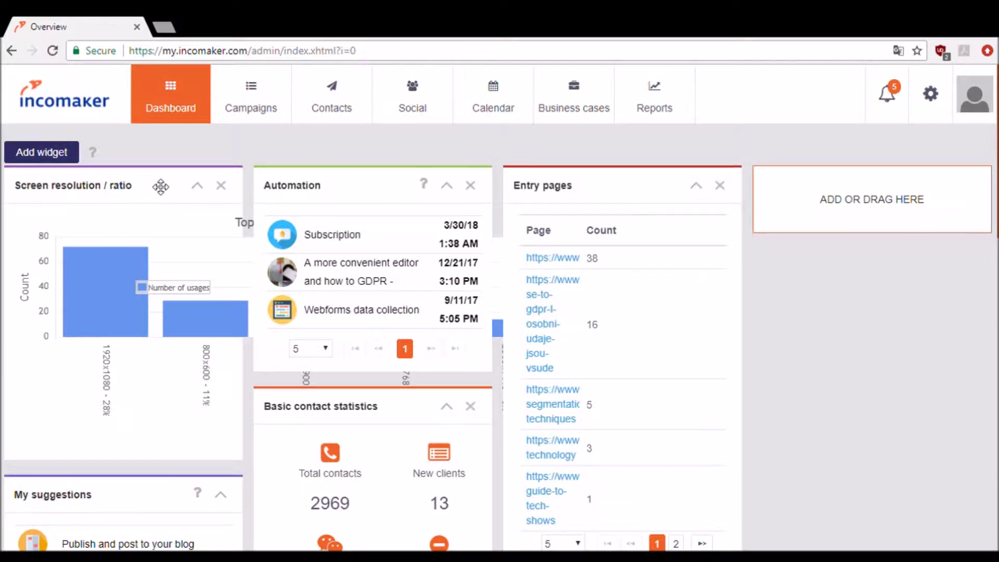
pyautogui.moveTo(162, 188); pyautogui.dragTo(404, 424)
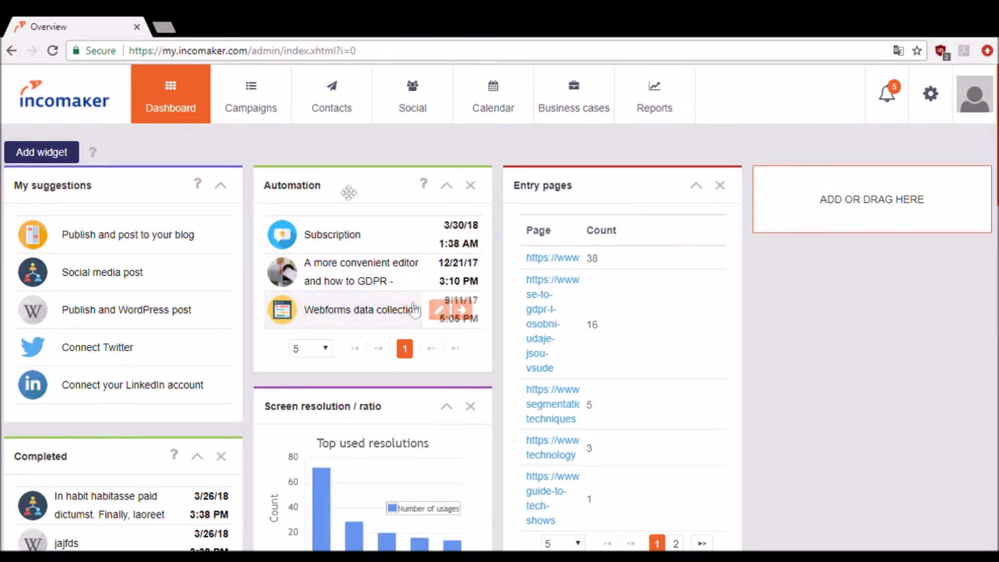
pyautogui.click(249, 100)
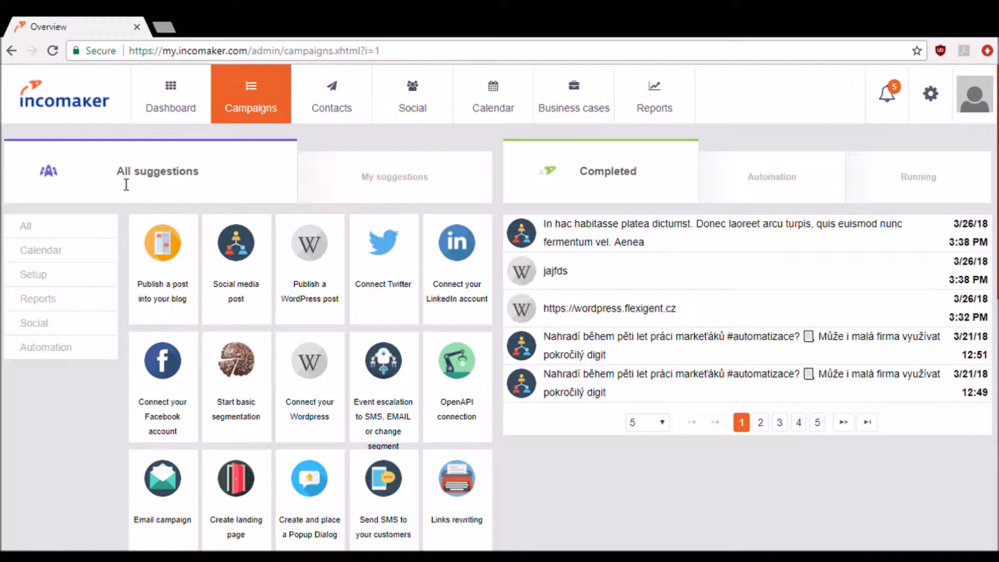
pyautogui.click(386, 175)
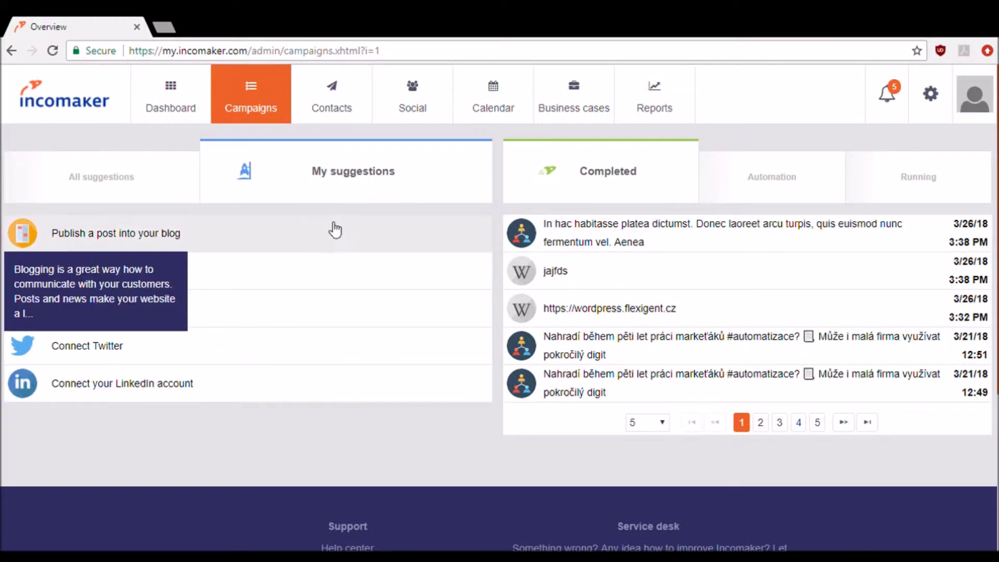
pyautogui.moveTo(309, 322)
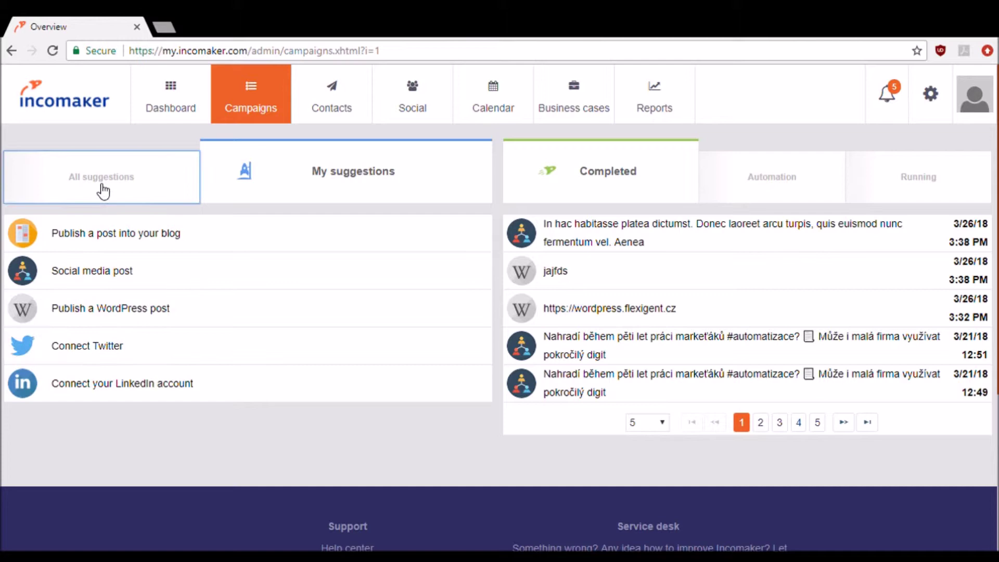
pyautogui.click(101, 190)
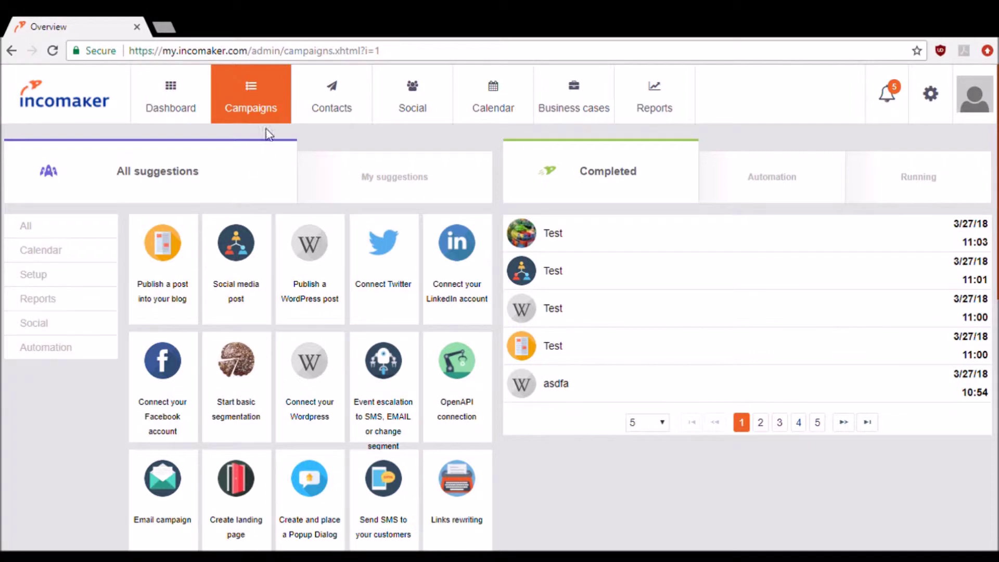
# - Search All contacts by a person's name in Contacts, narrowing the list to 5 of 2969
pyautogui.click(345, 96)
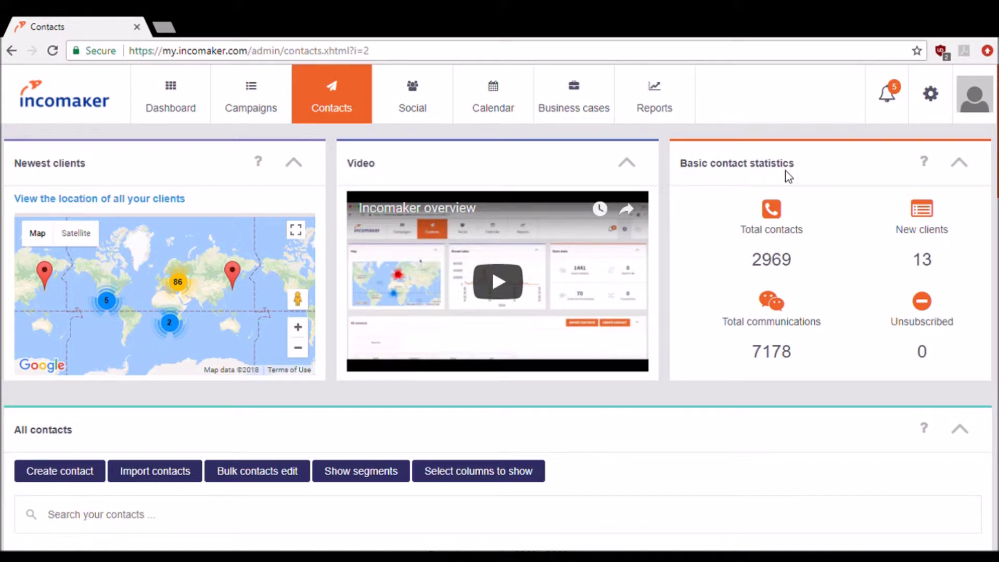
pyautogui.scroll(-6, 712, 275)
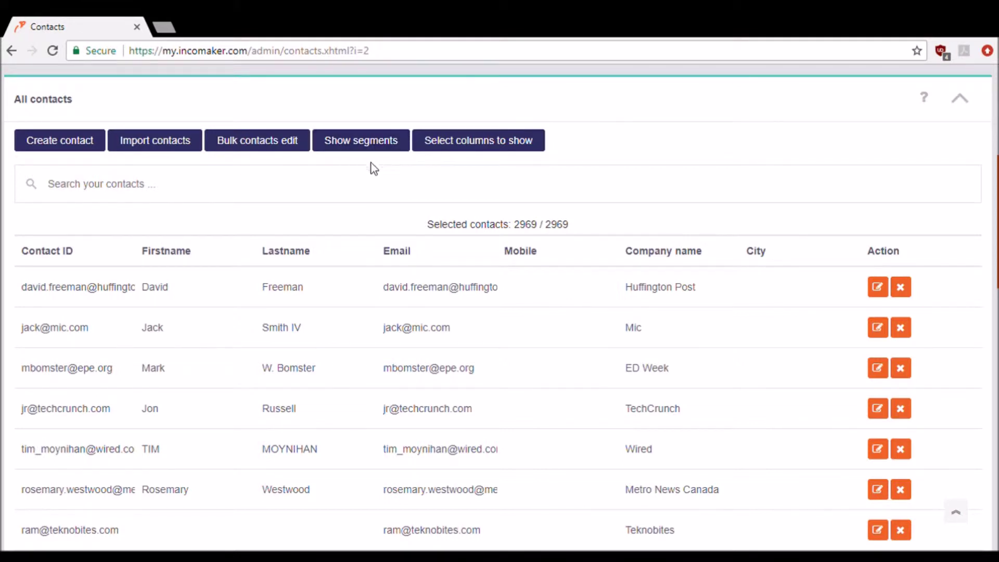
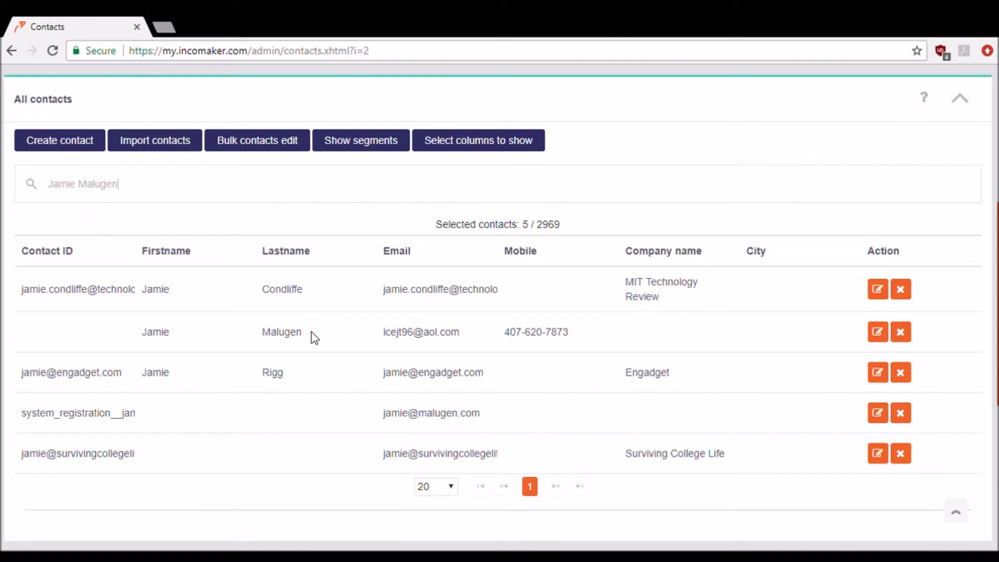
pyautogui.scroll(-1, 311, 332)
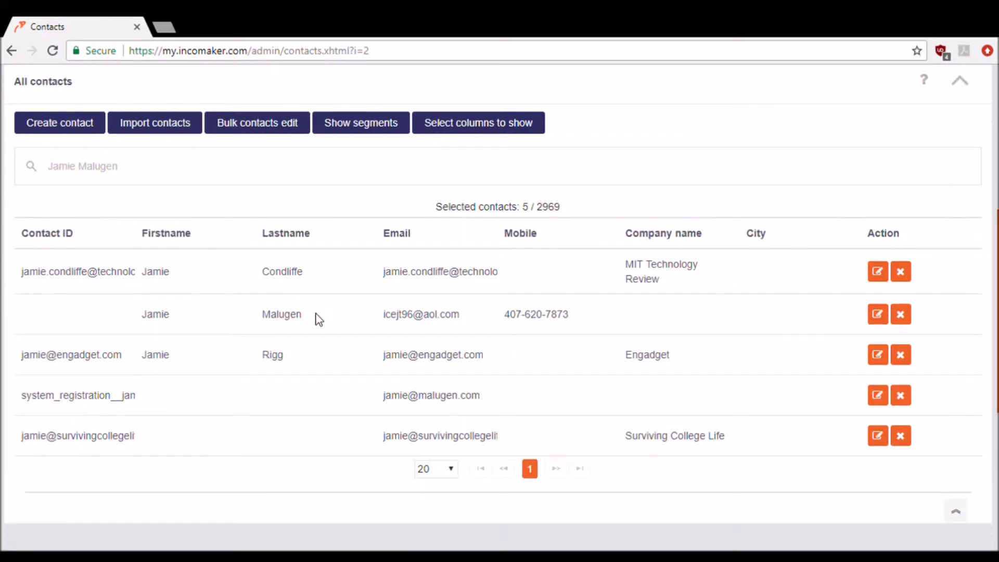
pyautogui.scroll(7, 319, 319)
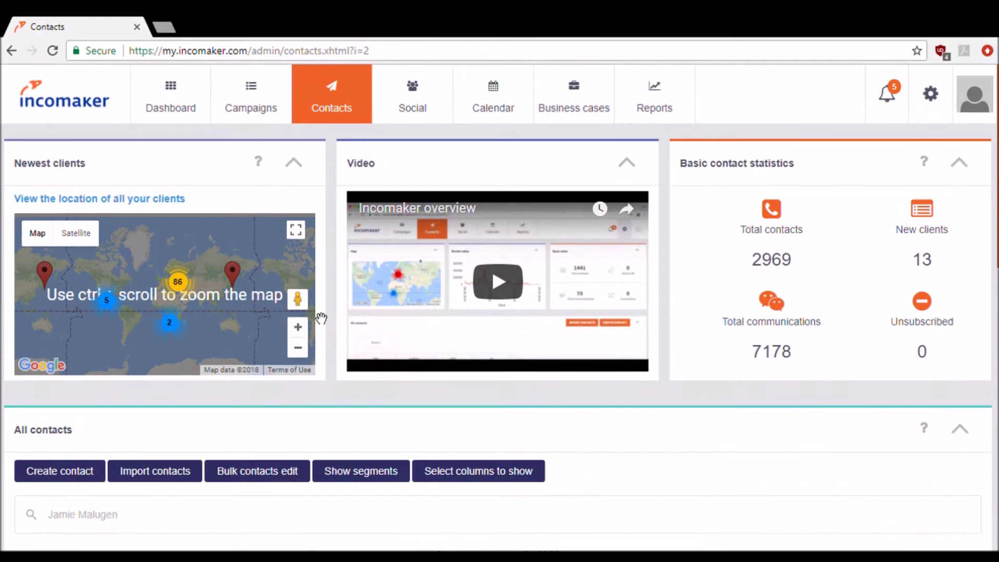
# - Browse the Social Activity stream of Facebook, Twitter, WordPress and LinkedIn feed columns
pyautogui.click(419, 124)
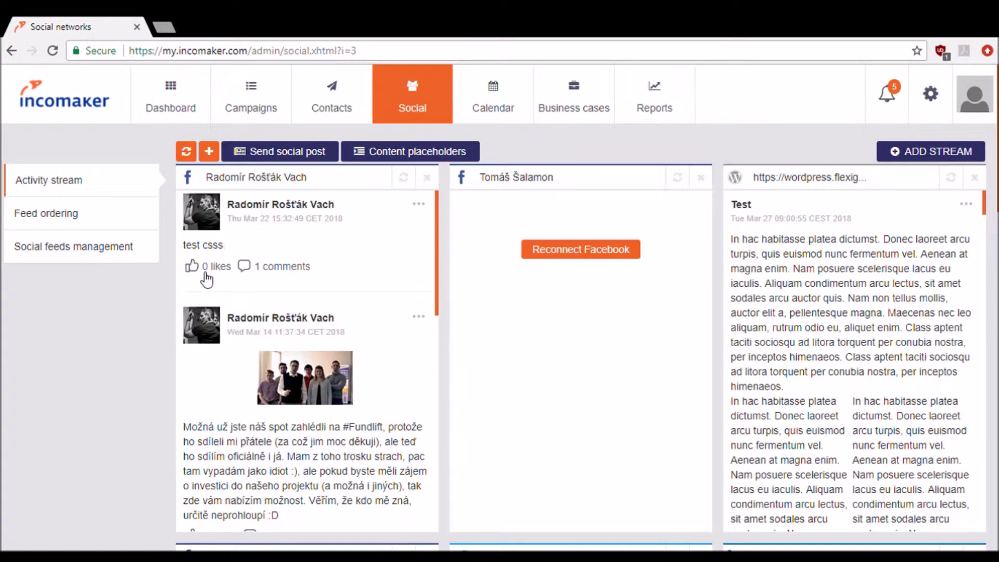
pyautogui.scroll(-4, 446, 263)
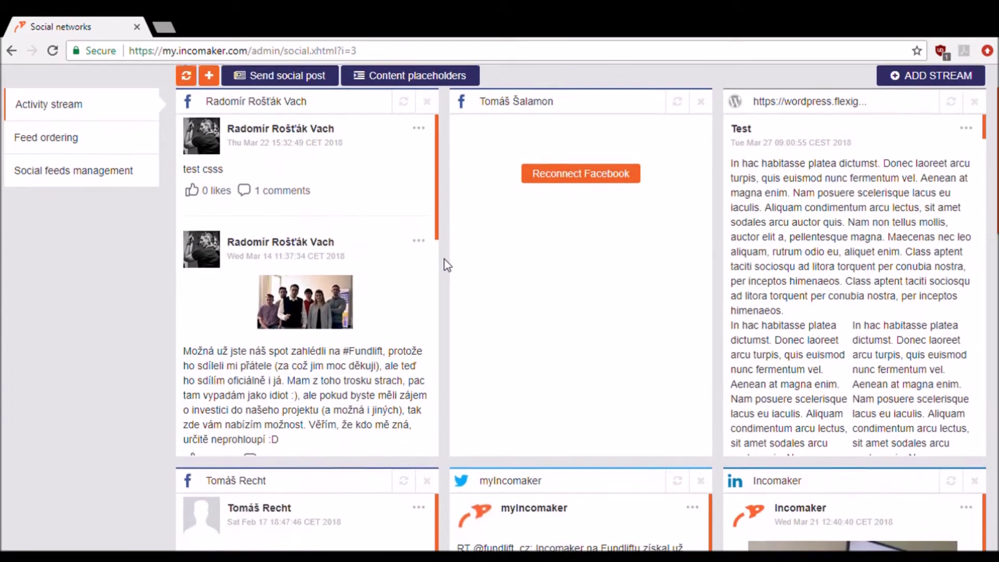
pyautogui.scroll(-3, 445, 260)
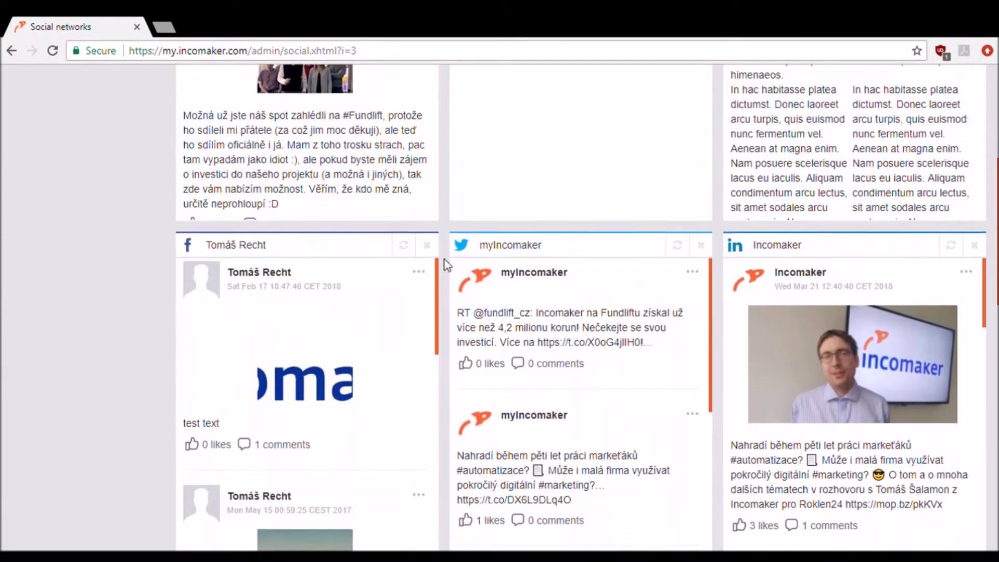
pyautogui.scroll(-2, 444, 259)
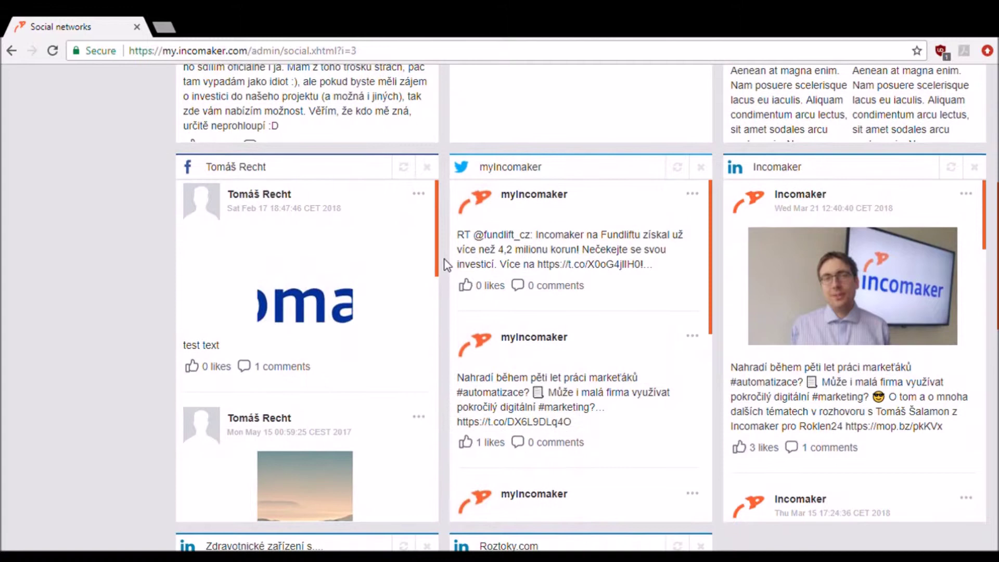
pyautogui.scroll(-2, 444, 259)
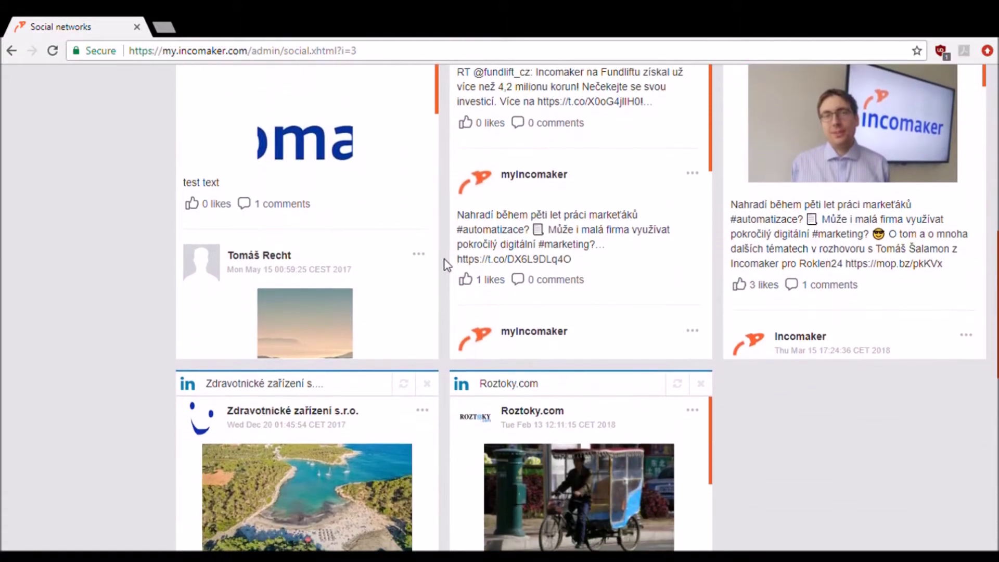
pyautogui.scroll(4, 444, 260)
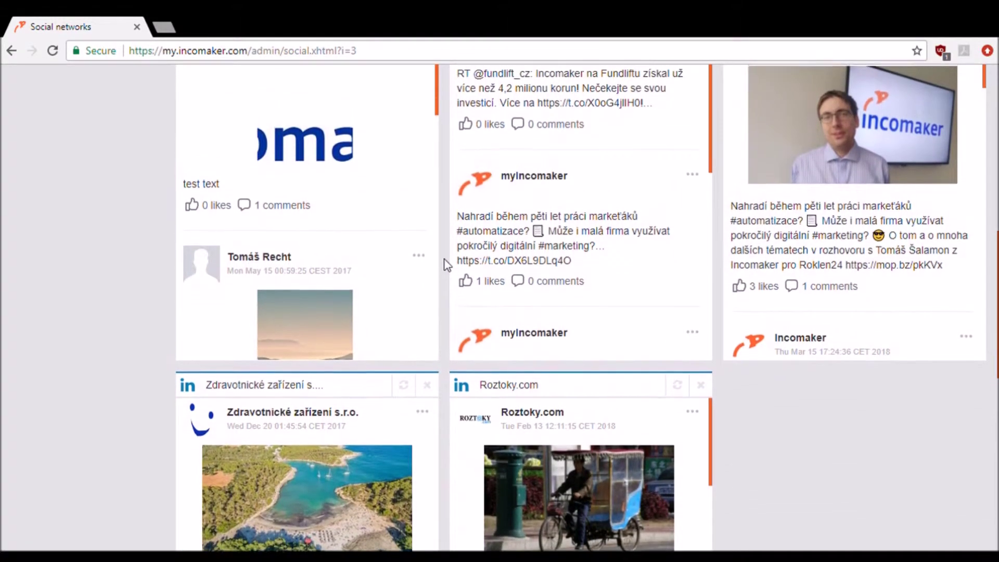
pyautogui.scroll(7, 445, 260)
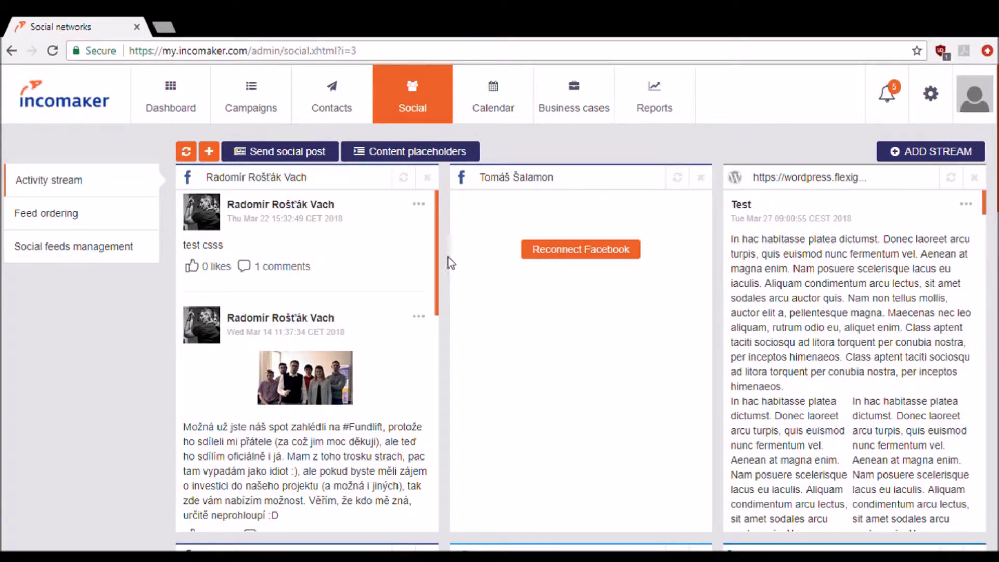
# - Open the Calendar to view the March 2018 scheduled posts and meetings
pyautogui.click(512, 102)
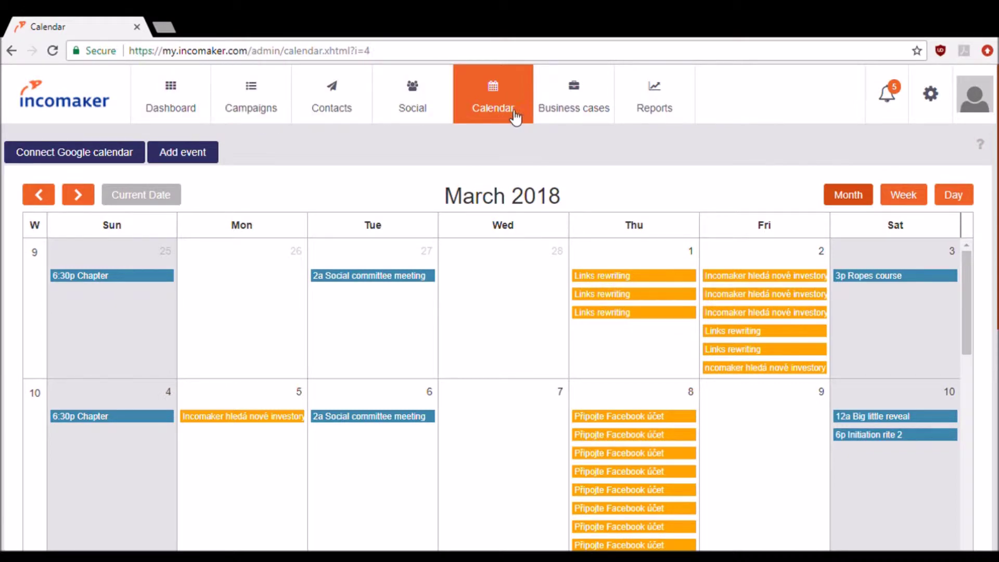
# - Open Business cases, view and close the Kaleva case details, and return to the list top
pyautogui.click(571, 116)
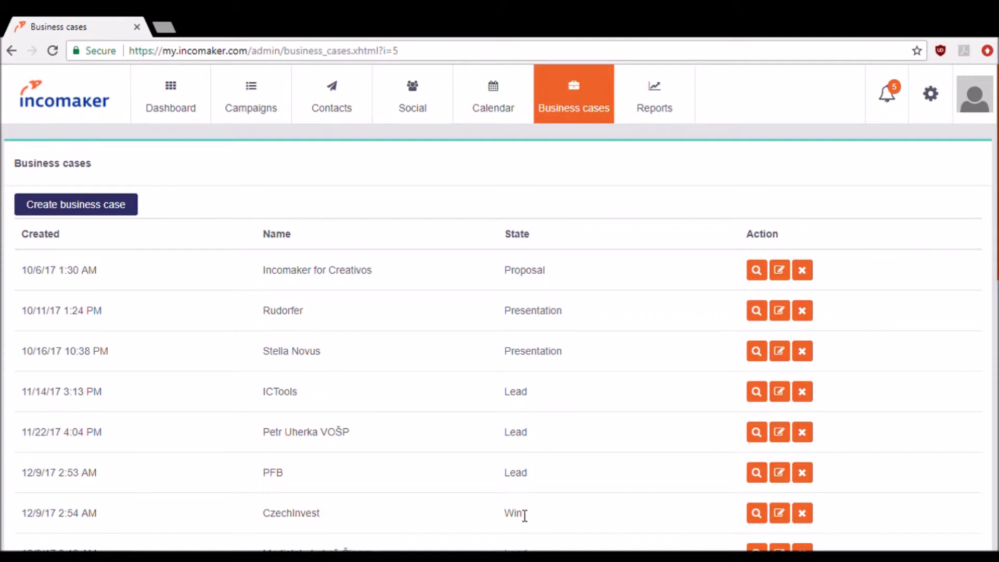
pyautogui.scroll(-5, 525, 516)
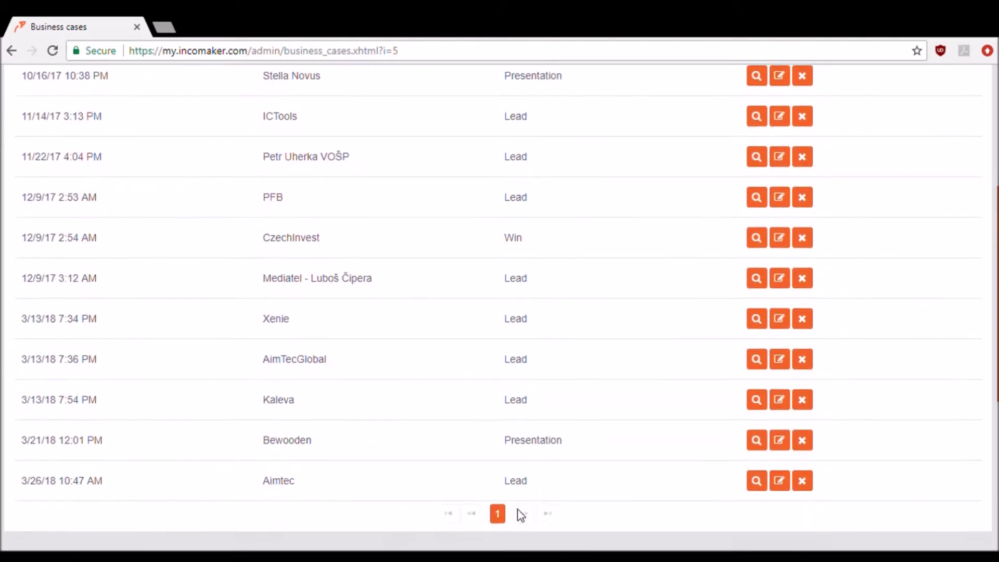
pyautogui.click(764, 406)
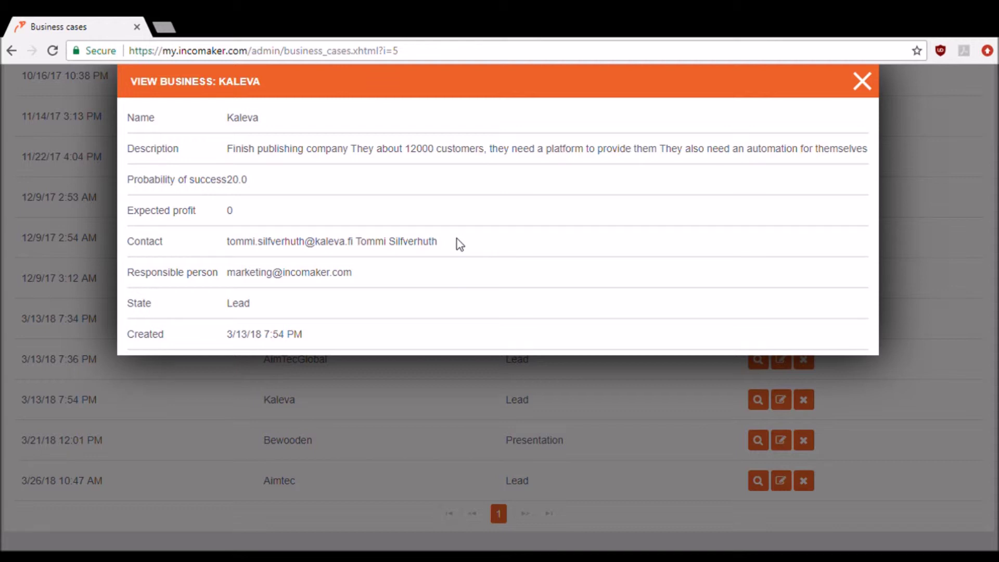
pyautogui.click(862, 88)
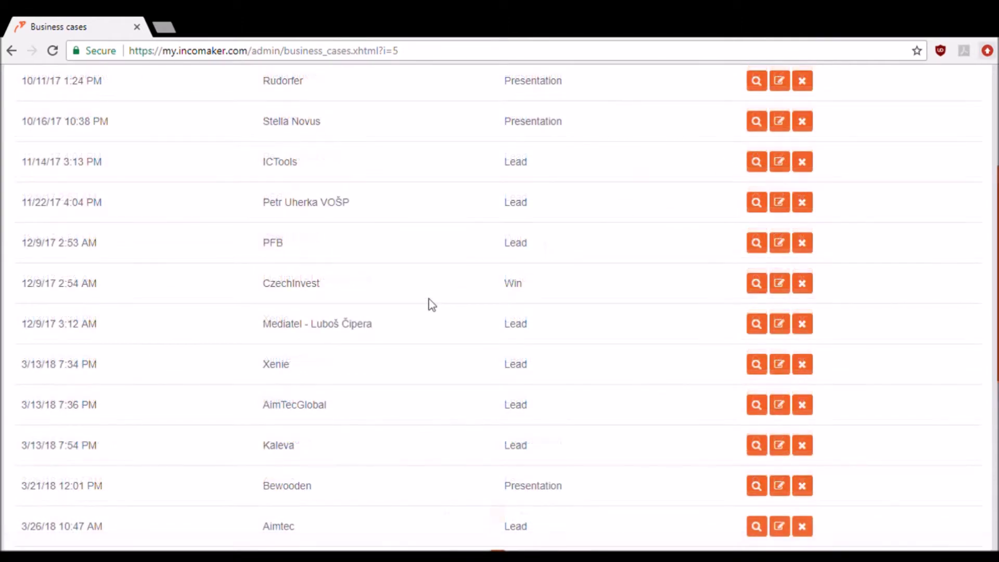
pyautogui.scroll(5, 527, 244)
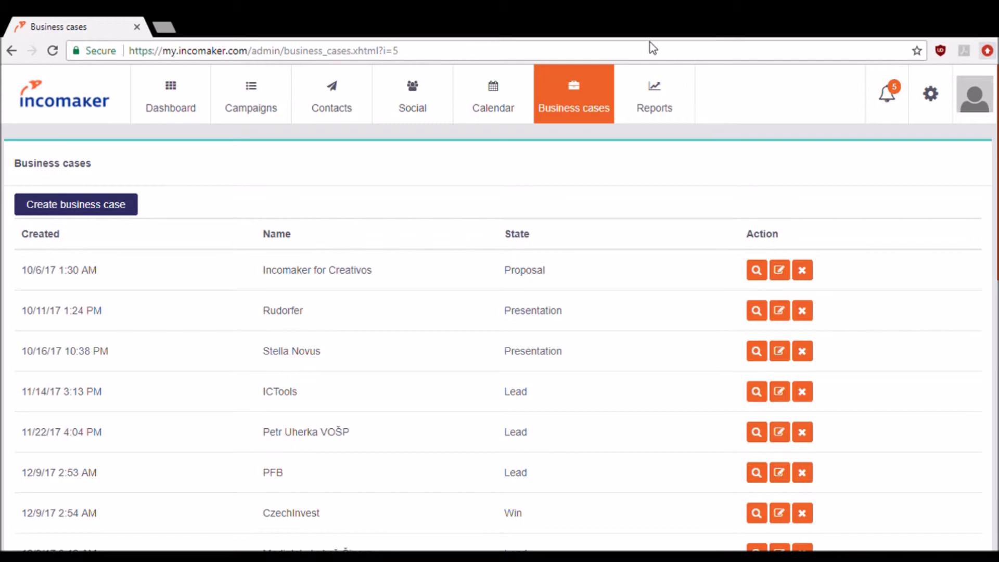
# - Open Reports and read the Email campaign performance, SMS performance and Not delivered emails tiles
pyautogui.click(657, 100)
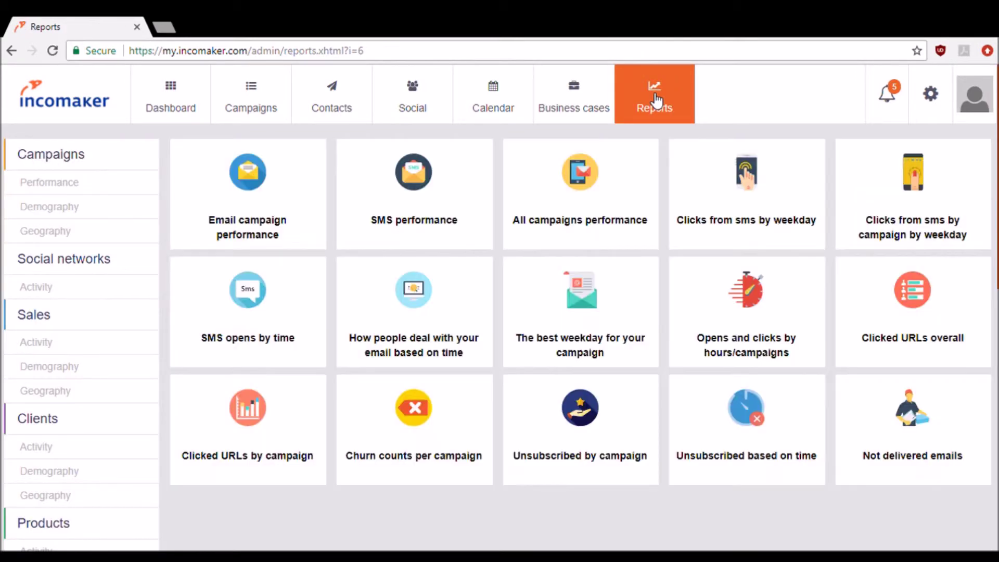
pyautogui.moveTo(540, 176)
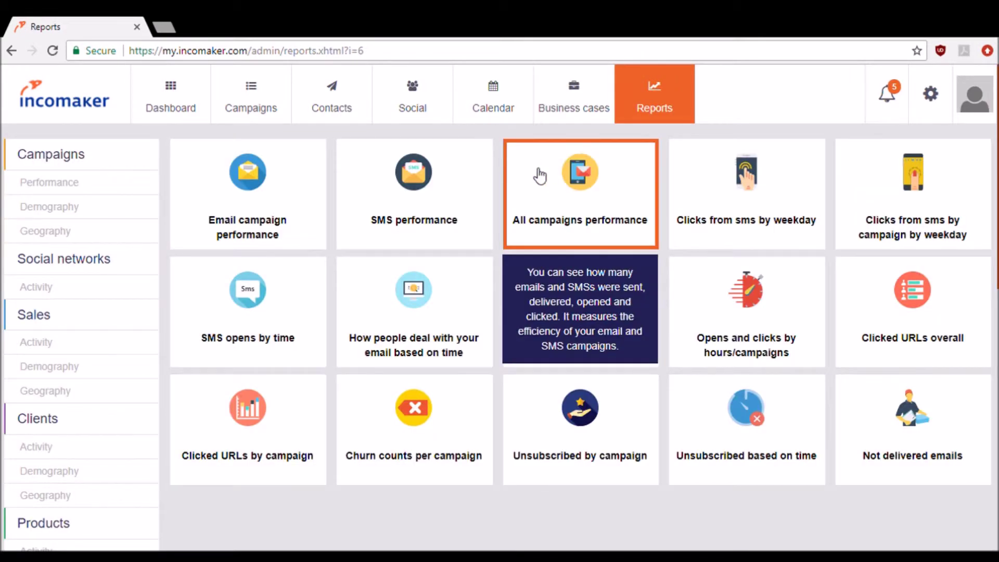
pyautogui.moveTo(476, 158)
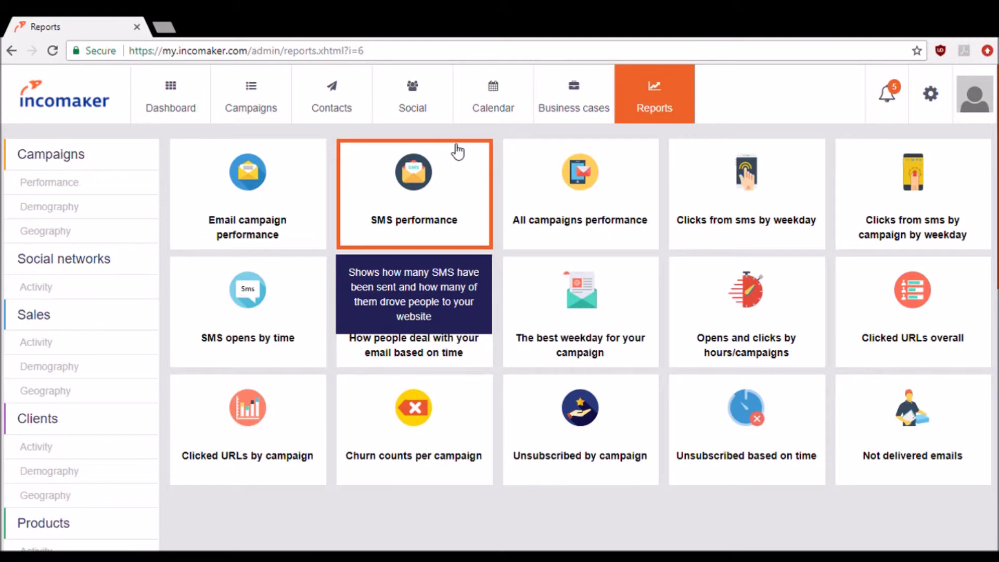
pyautogui.moveTo(297, 174)
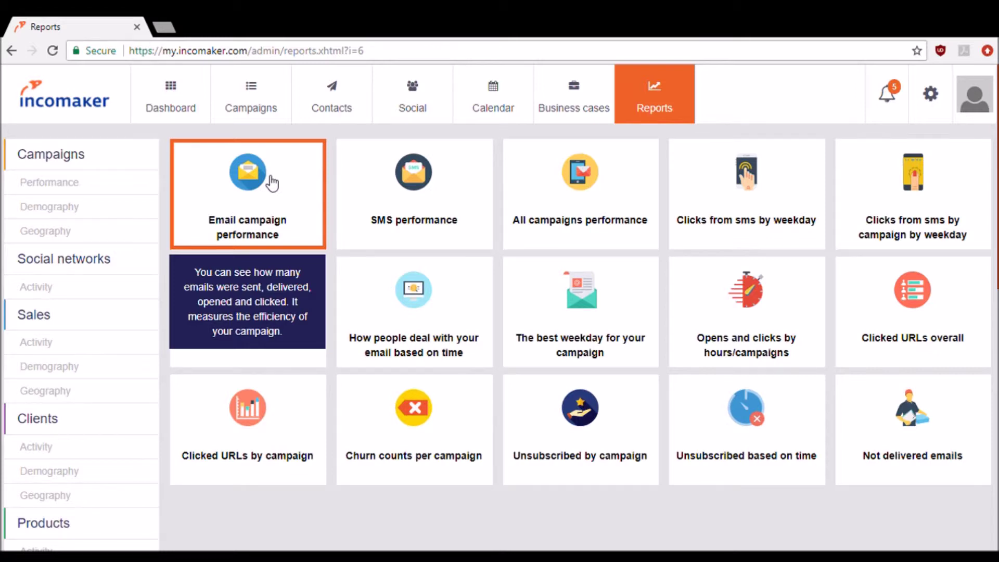
# - Show Email campaign performance for 'Incomaker accelerated email campaign preparation!': 46 sent, 35% opened, 13% clicked
pyautogui.click(271, 182)
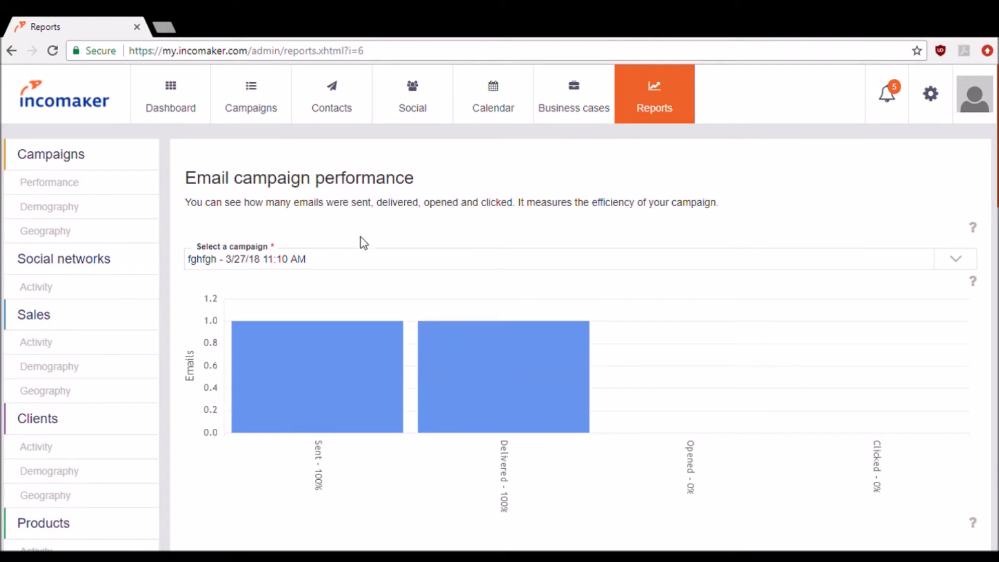
pyautogui.scroll(-1, 382, 341)
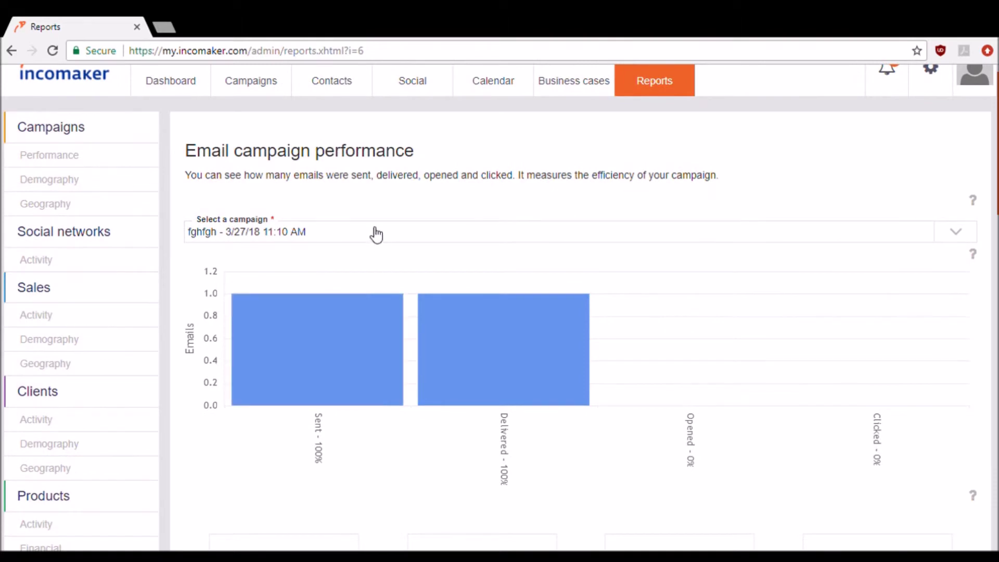
pyautogui.click(376, 234)
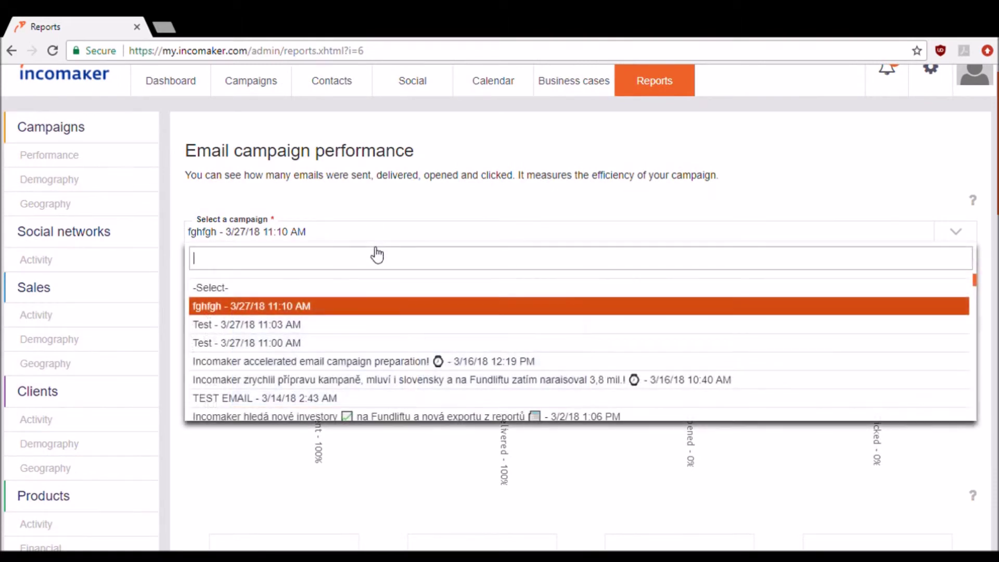
pyautogui.click(349, 364)
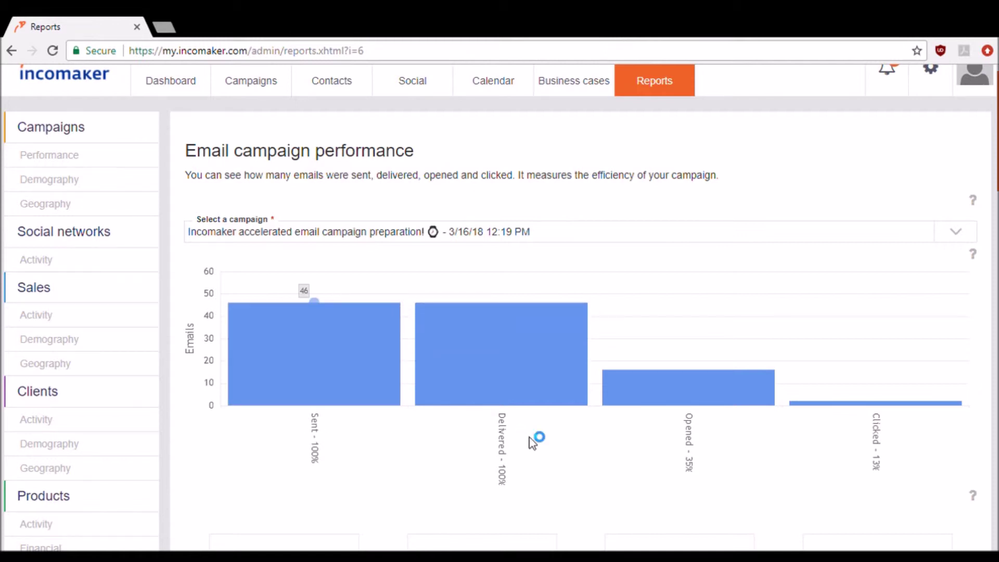
pyautogui.scroll(-3, 663, 435)
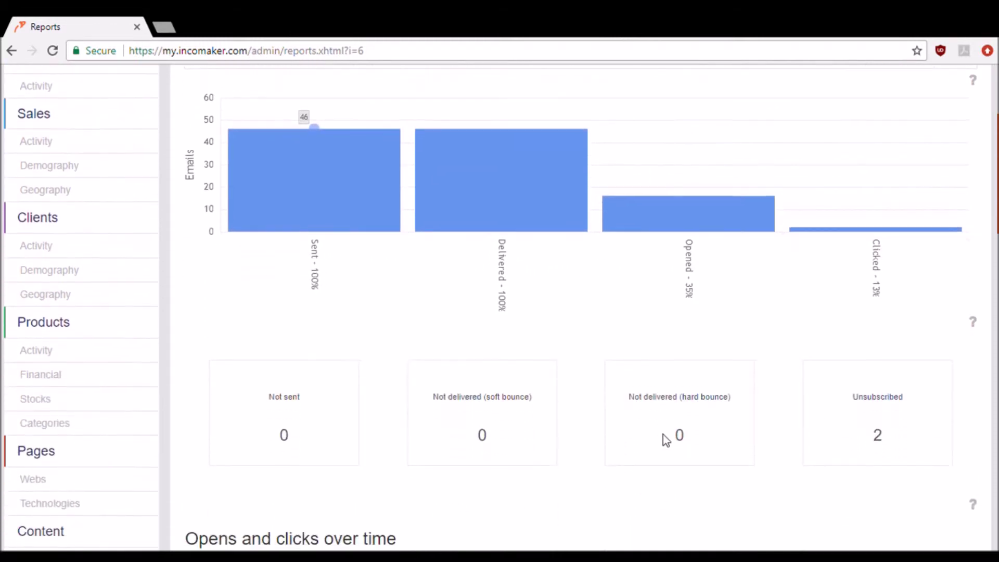
pyautogui.scroll(-8, 663, 435)
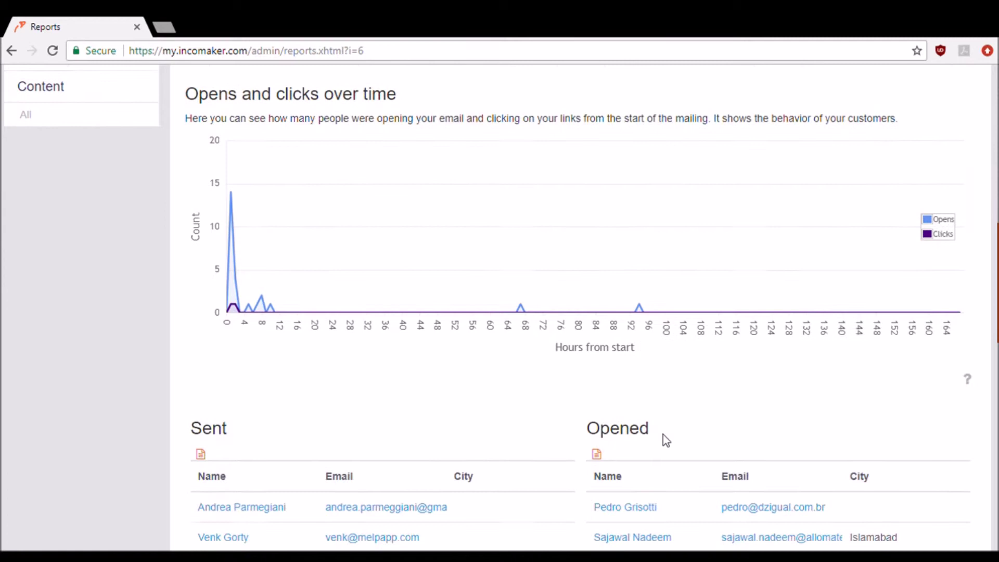
pyautogui.scroll(-5, 663, 436)
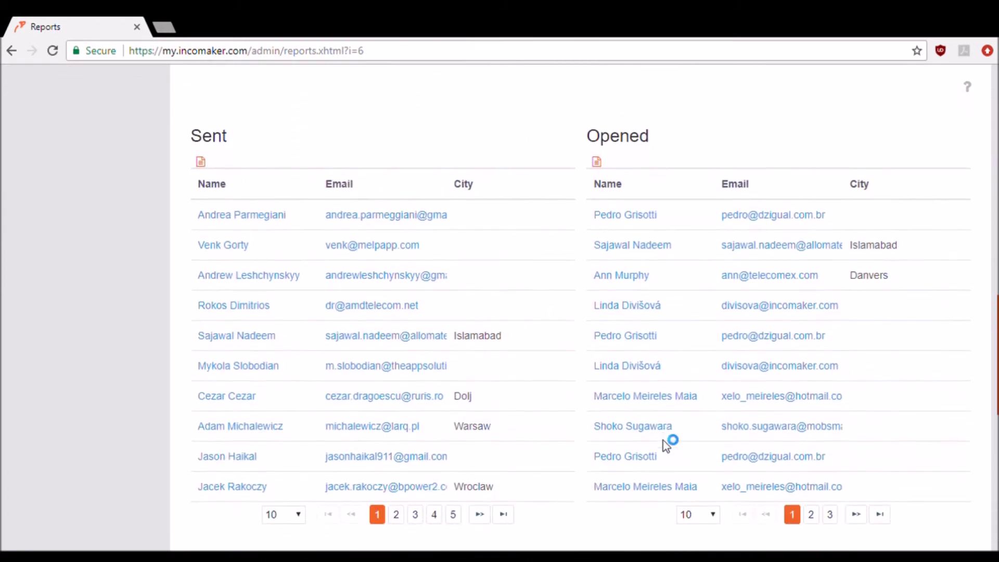
pyautogui.scroll(-1, 664, 440)
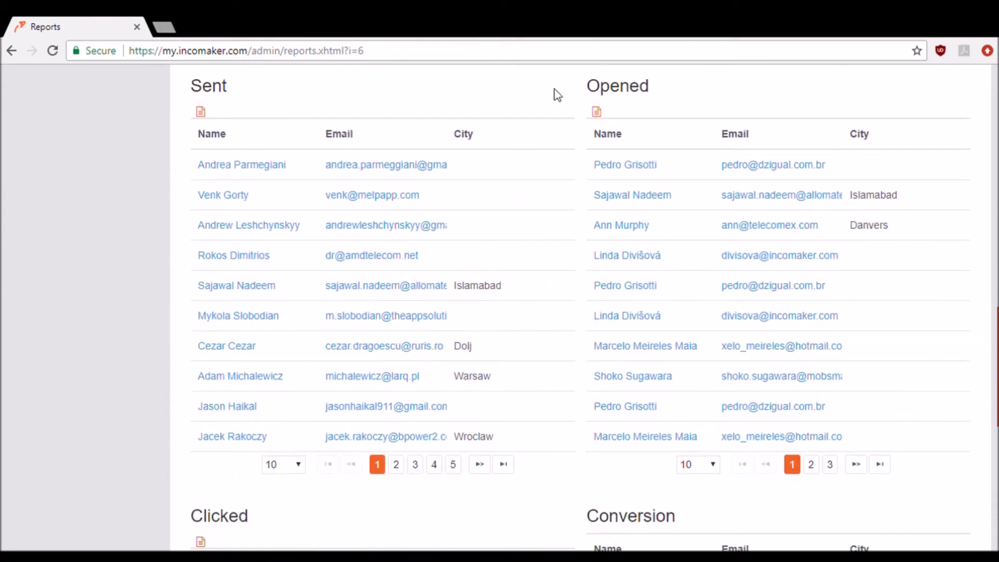
pyautogui.scroll(-6, 563, 230)
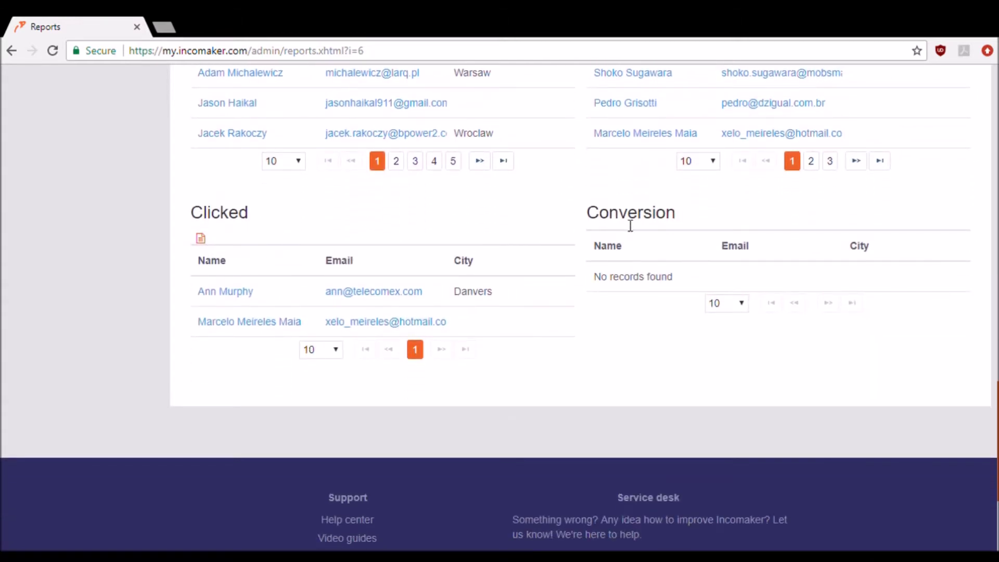
pyautogui.scroll(15, 532, 208)
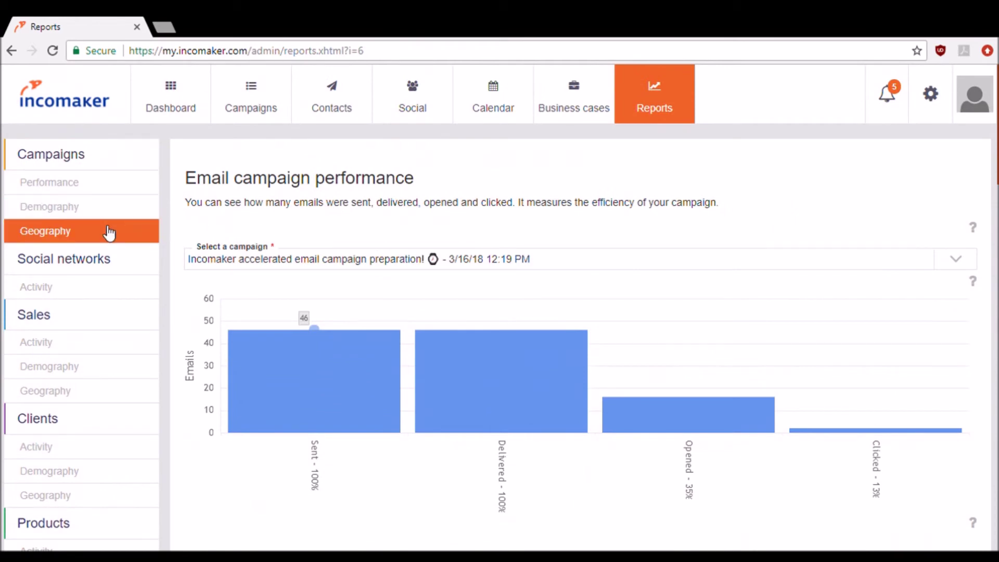
# - Map where the accelerated email campaign was opened and show an Iberian opener's contact details
pyautogui.click(109, 233)
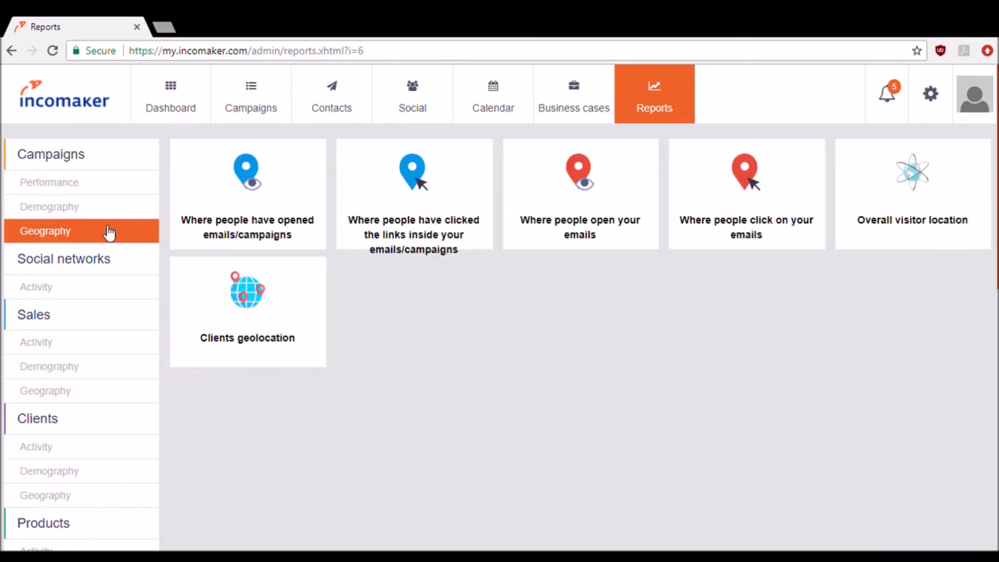
pyautogui.click(252, 216)
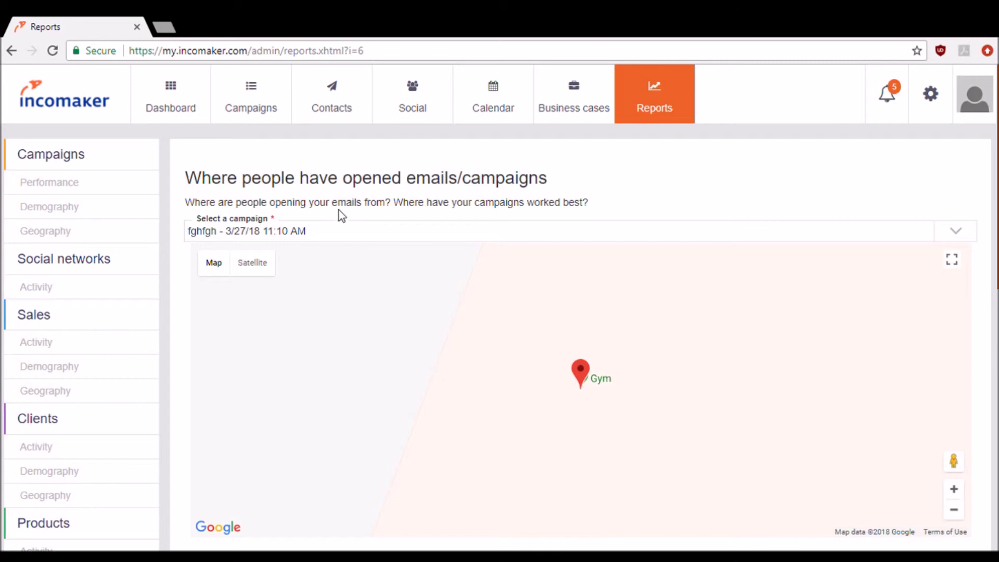
pyautogui.click(510, 237)
pyautogui.click(510, 238)
pyautogui.click(512, 240)
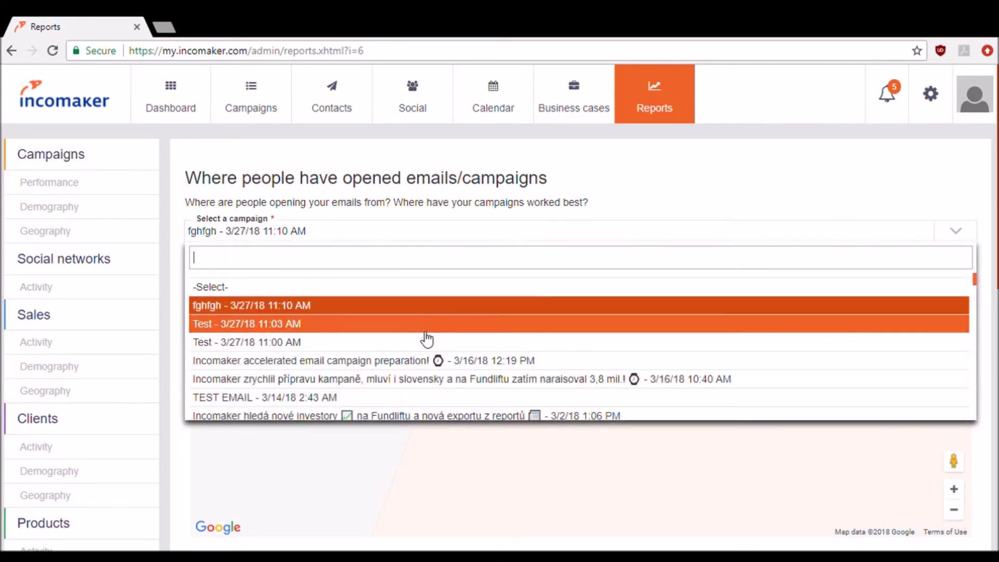
pyautogui.click(417, 360)
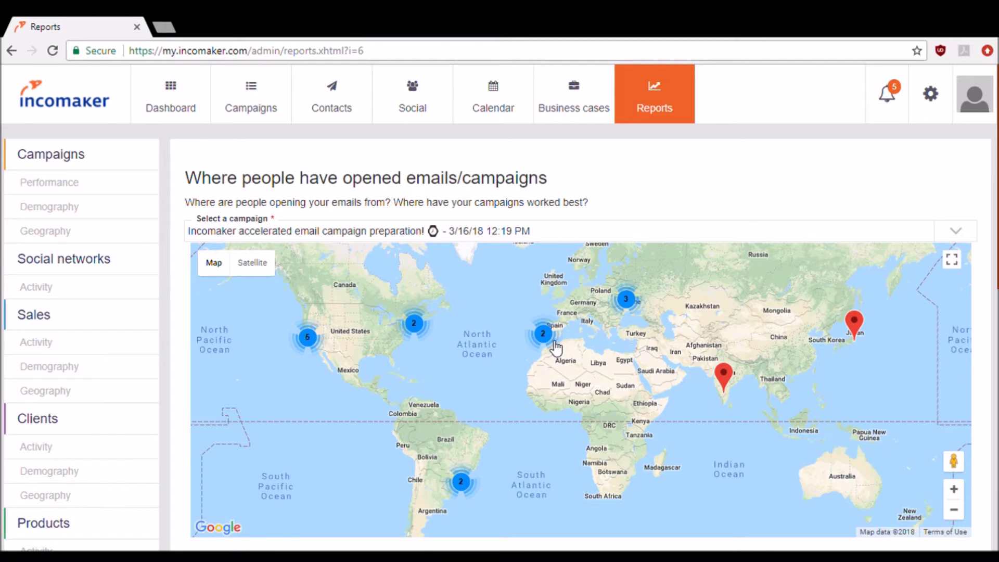
pyautogui.click(555, 342)
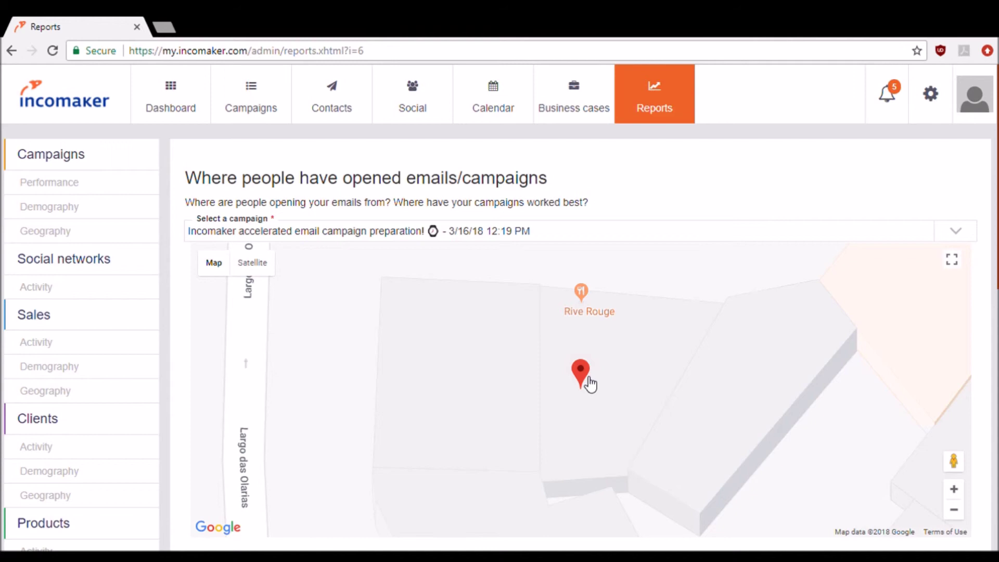
pyautogui.click(591, 380)
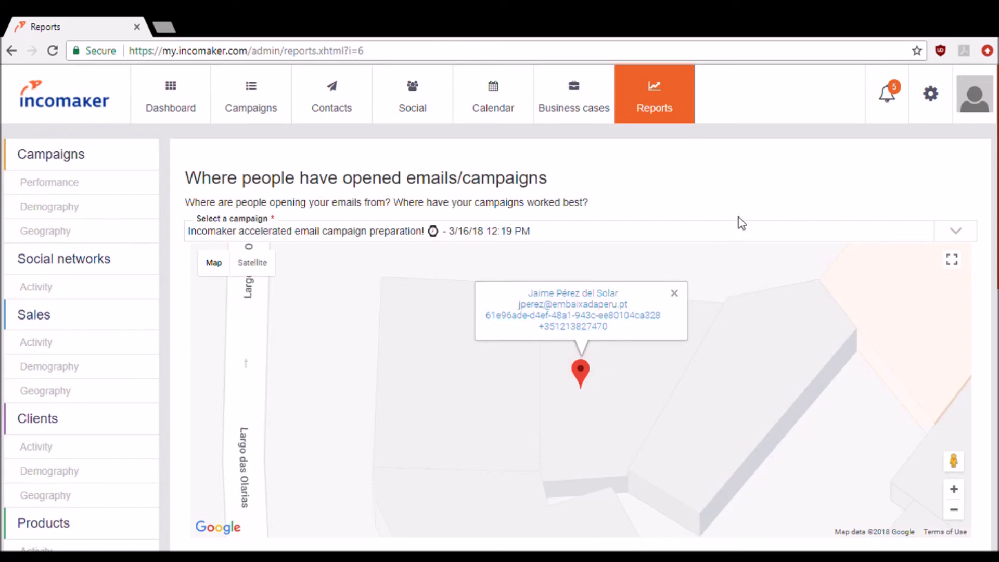
# - Check the notifications, settings and account menus, then return to the Dashboard
pyautogui.click(887, 93)
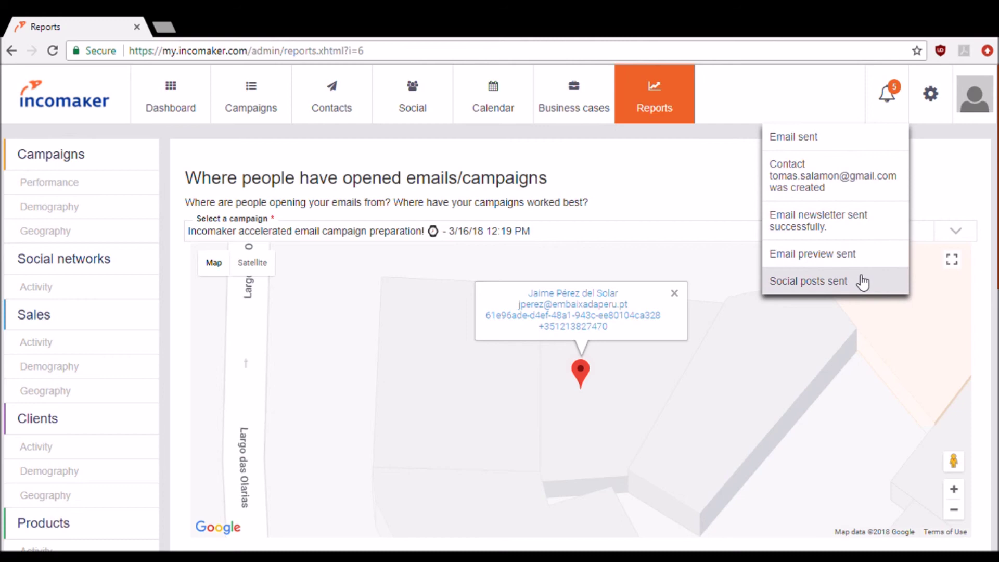
pyautogui.click(931, 94)
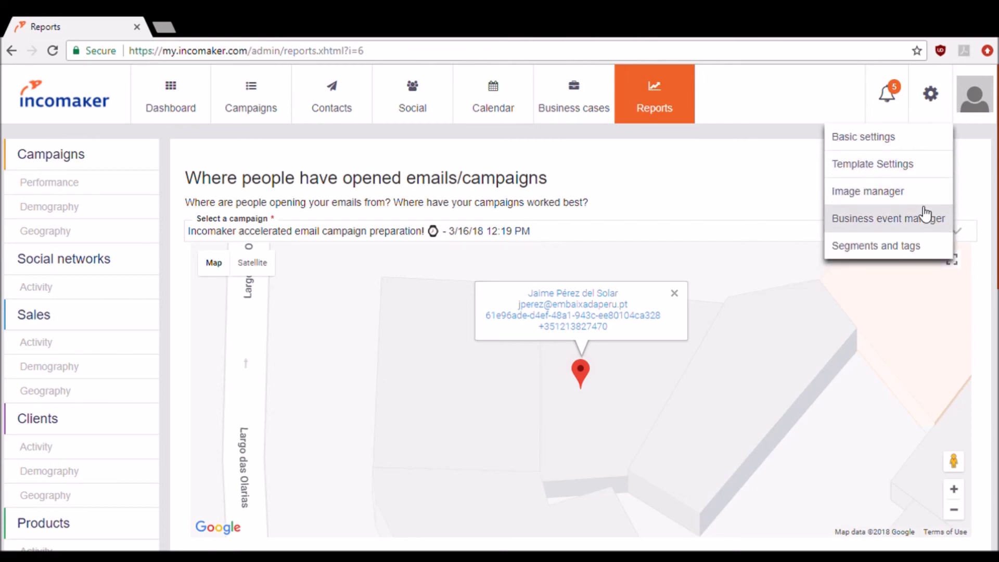
pyautogui.click(973, 106)
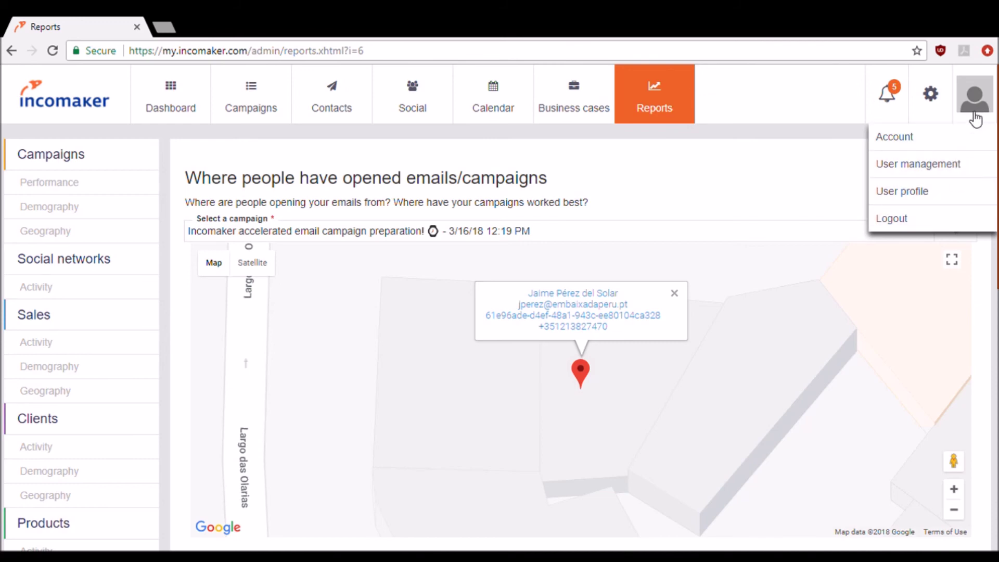
pyautogui.click(171, 100)
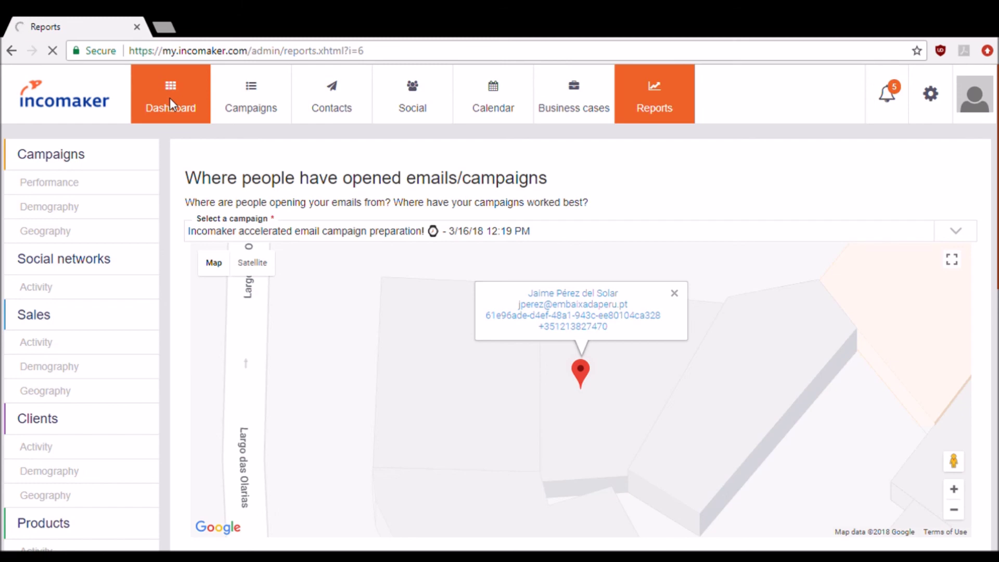